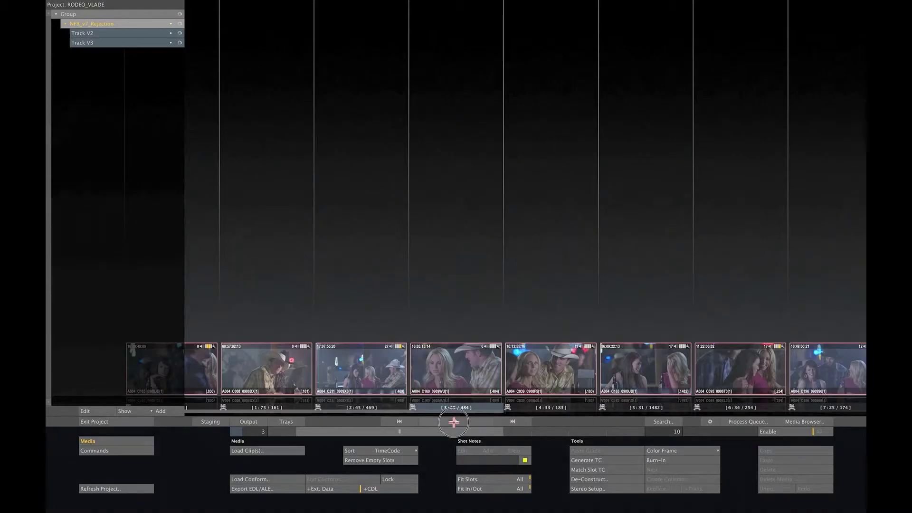
Step: Open clip slot 3, A004_C160, full size in the Player
click(454, 421)
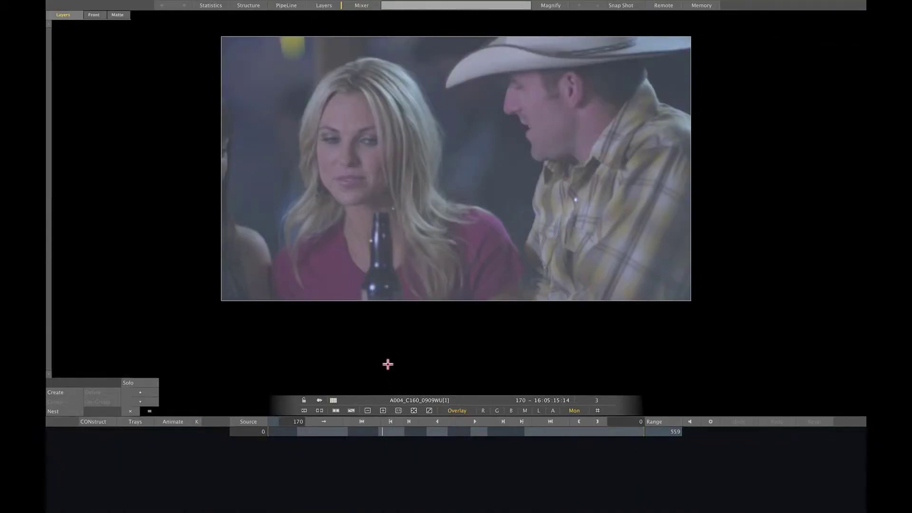
Step: Switch the shot to its Edit timeline and enlarge it to reveal all three tracks
right_click(273, 255)
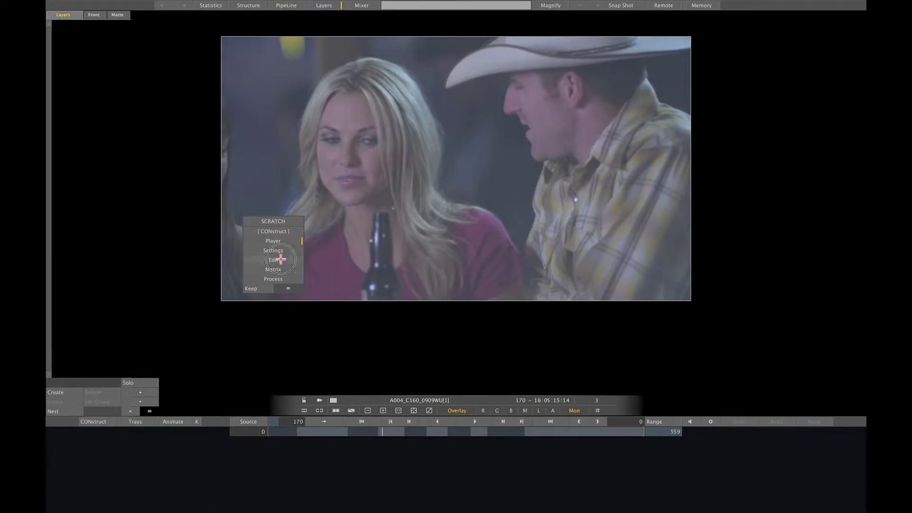
click(280, 259)
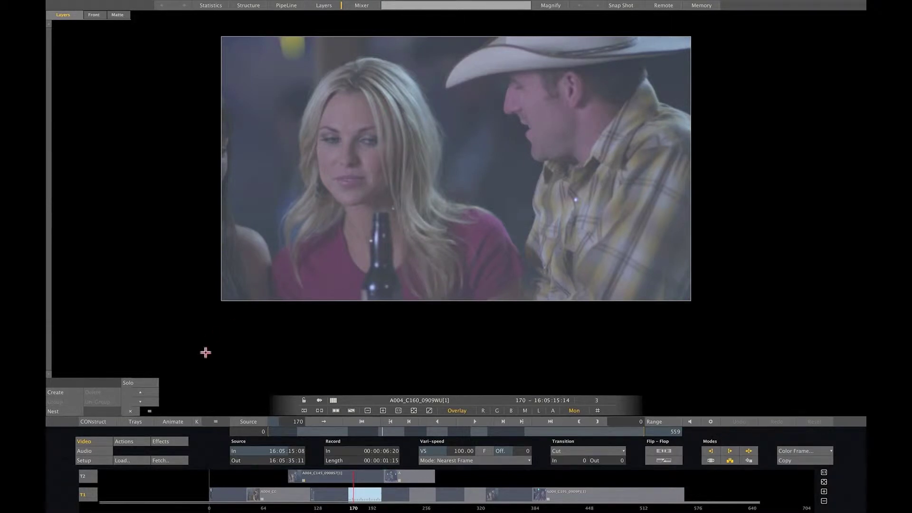
drag(215, 421, 232, 357)
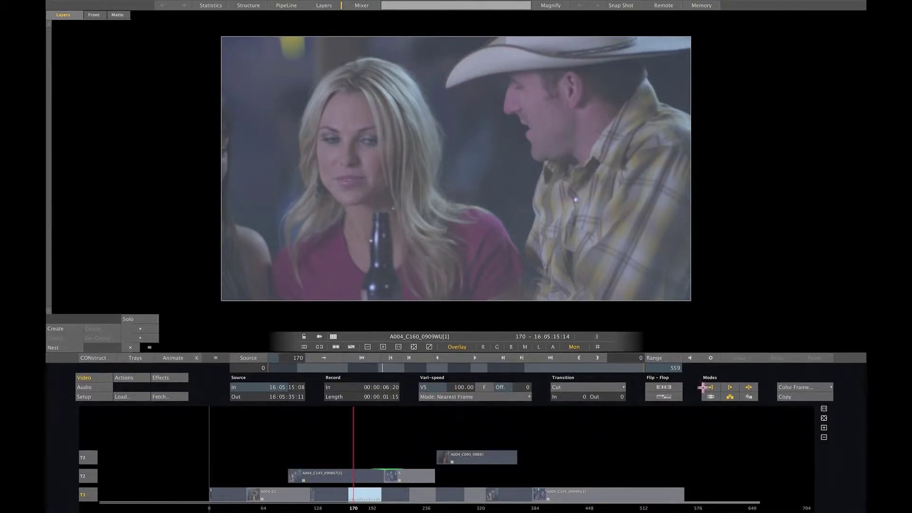
Step: Scrub the playhead to frame 196, then return to the CONstruct clip overview
click(822, 418)
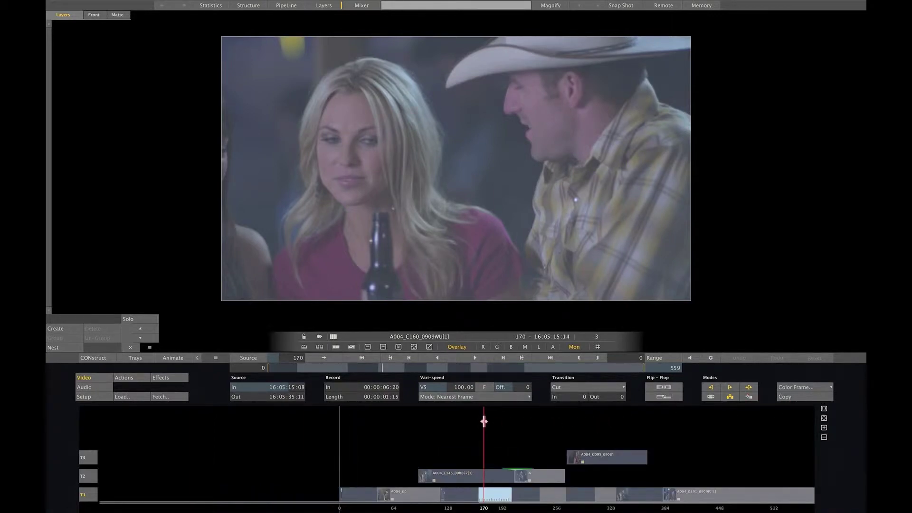
drag(483, 419, 505, 440)
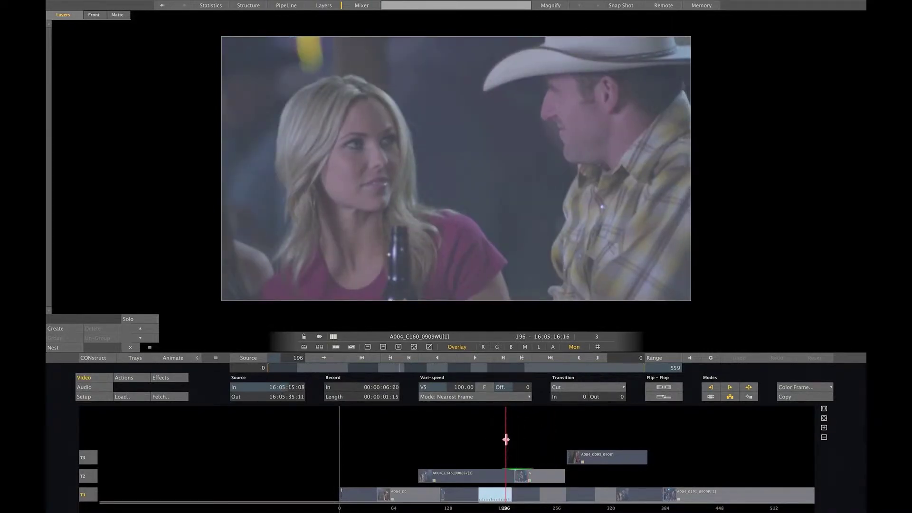
click(93, 357)
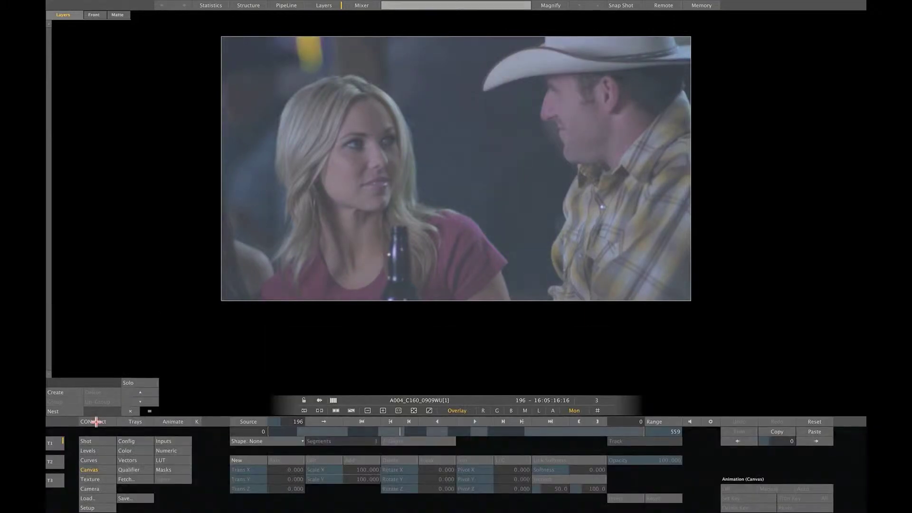
click(96, 422)
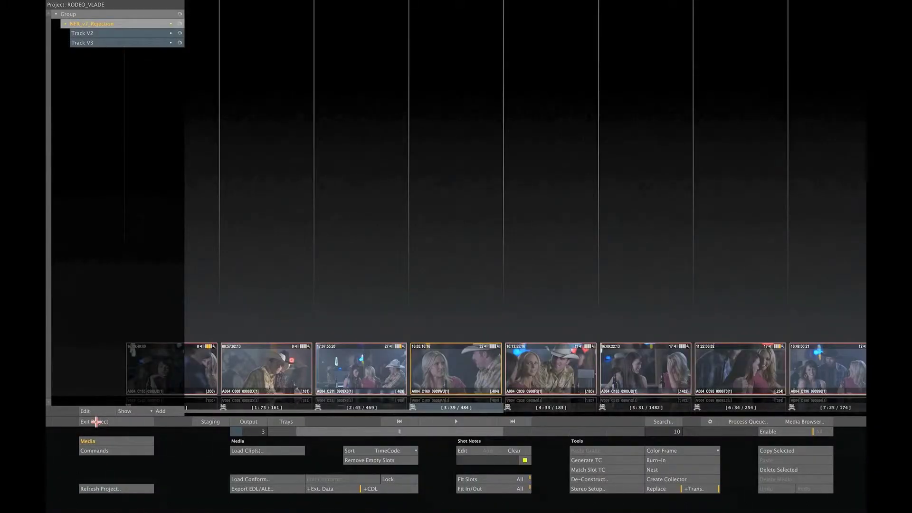
Step: Exit RODEO_VLADE to the start screen and bring up the Remote Session Join dialog
click(93, 422)
click(91, 421)
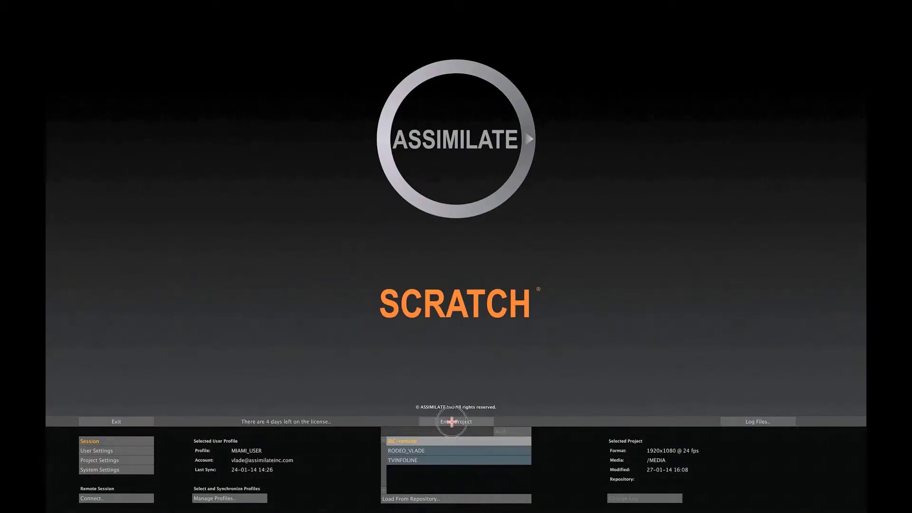
click(452, 421)
click(452, 422)
click(442, 421)
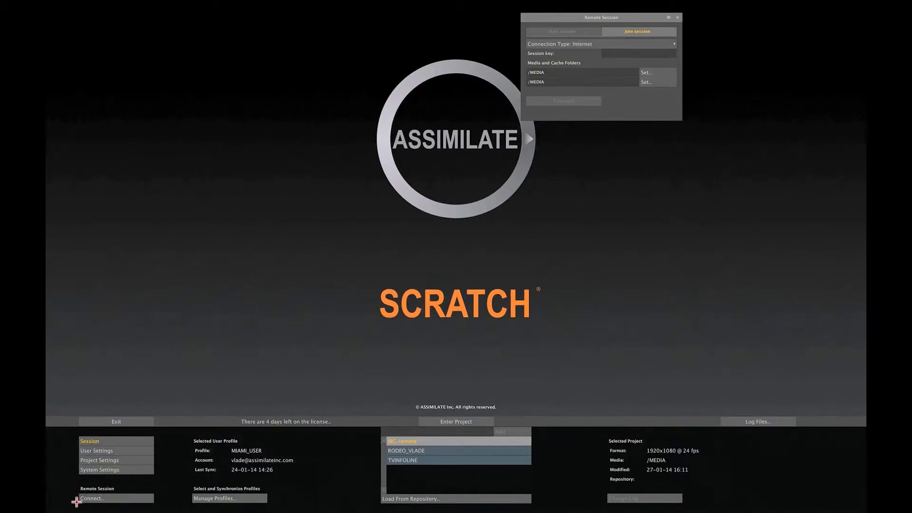
Step: Close the Remote Session dialog and enter the IBC-remote project
click(453, 422)
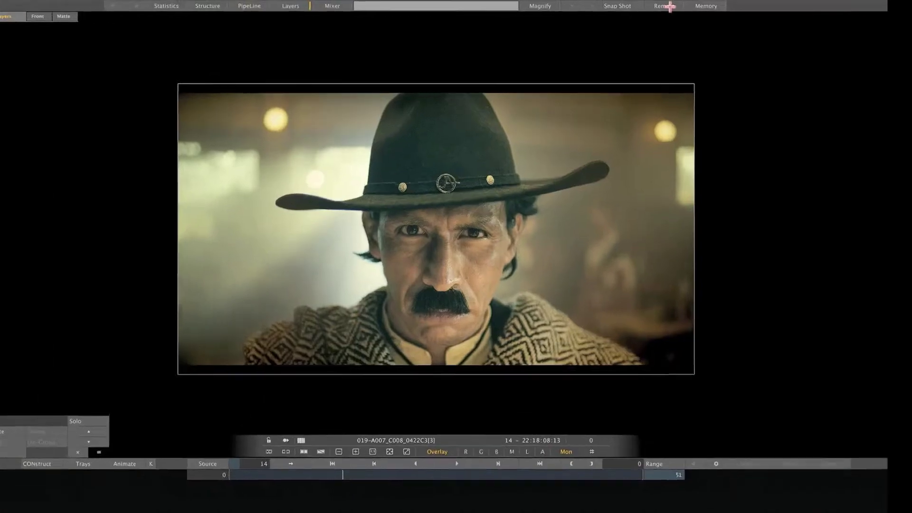
Step: Try the Local Network and Peer-to-Peer connection types, then start a Server Relay session
click(667, 5)
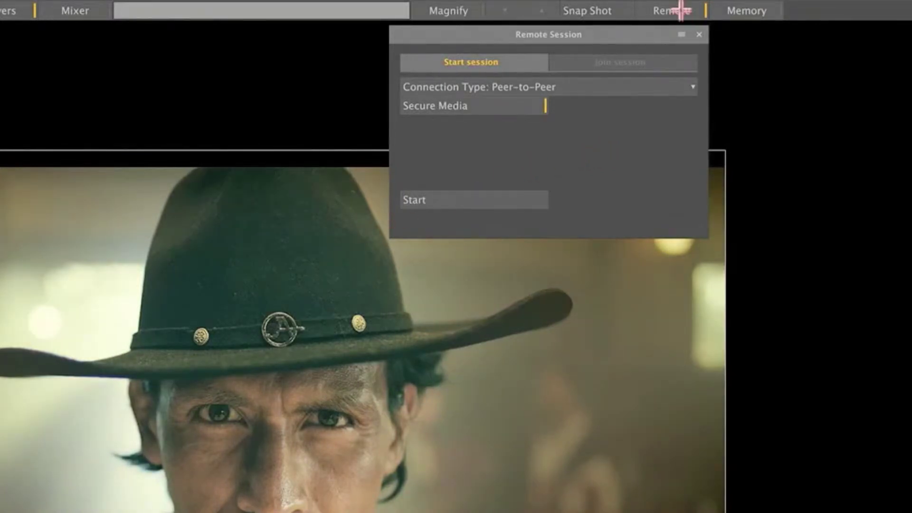
click(565, 88)
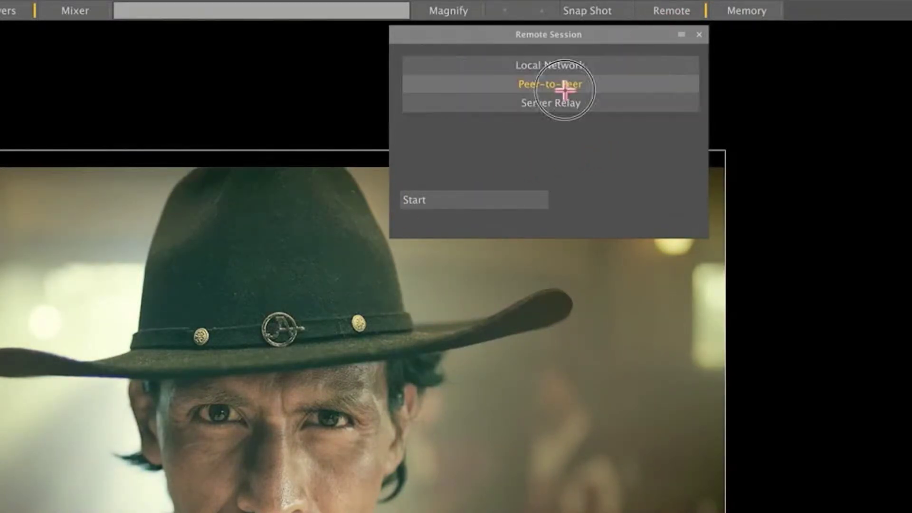
click(629, 65)
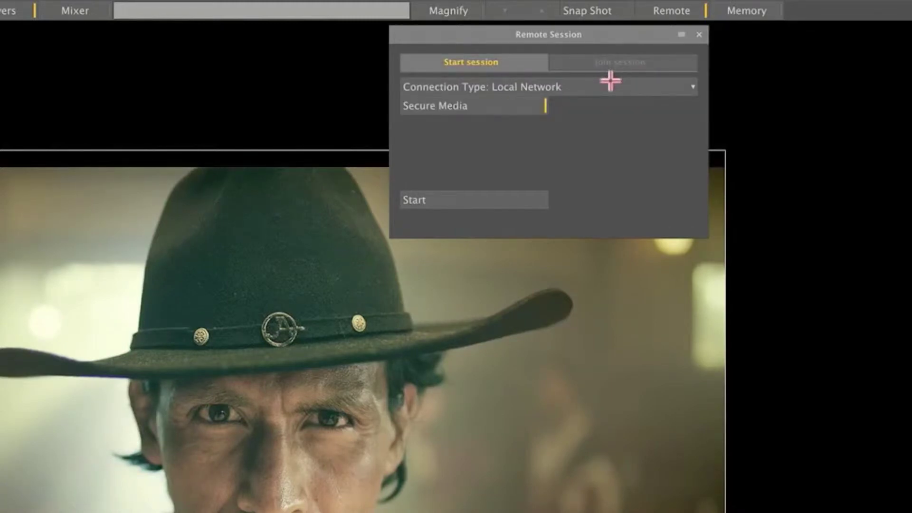
click(602, 85)
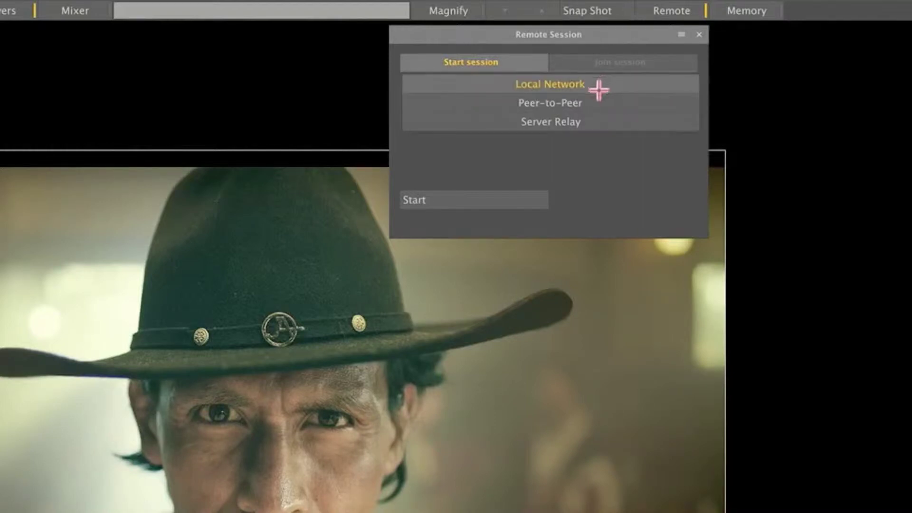
click(586, 103)
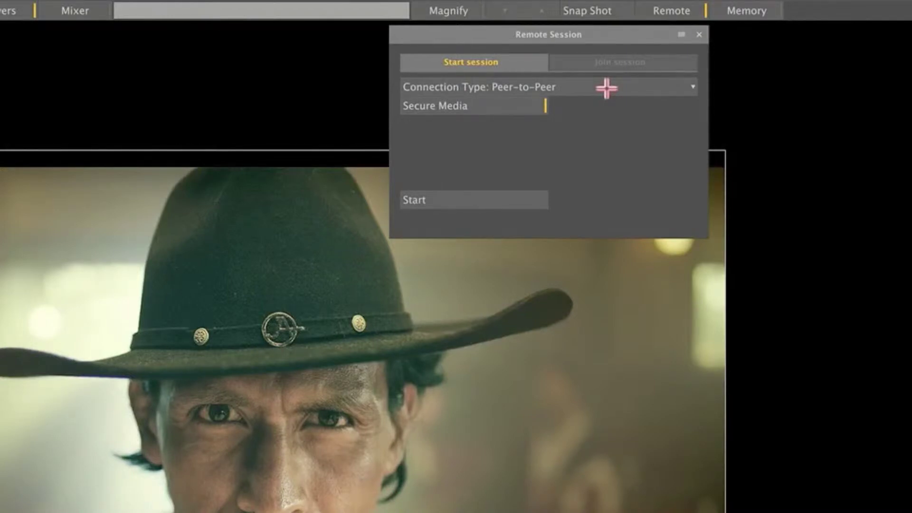
click(606, 88)
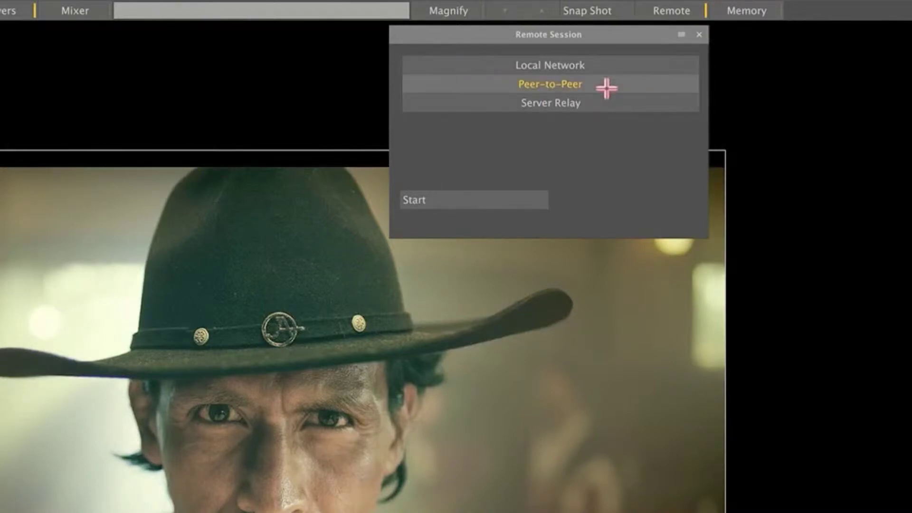
click(578, 102)
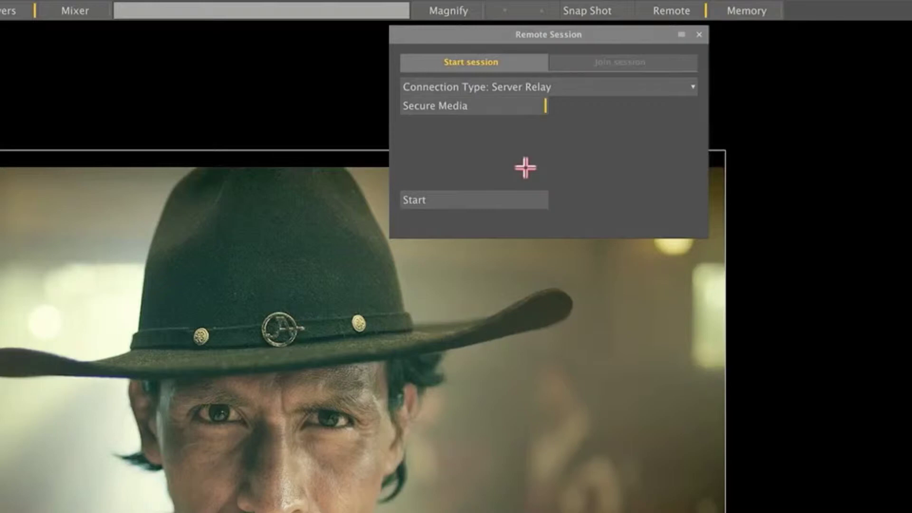
click(429, 194)
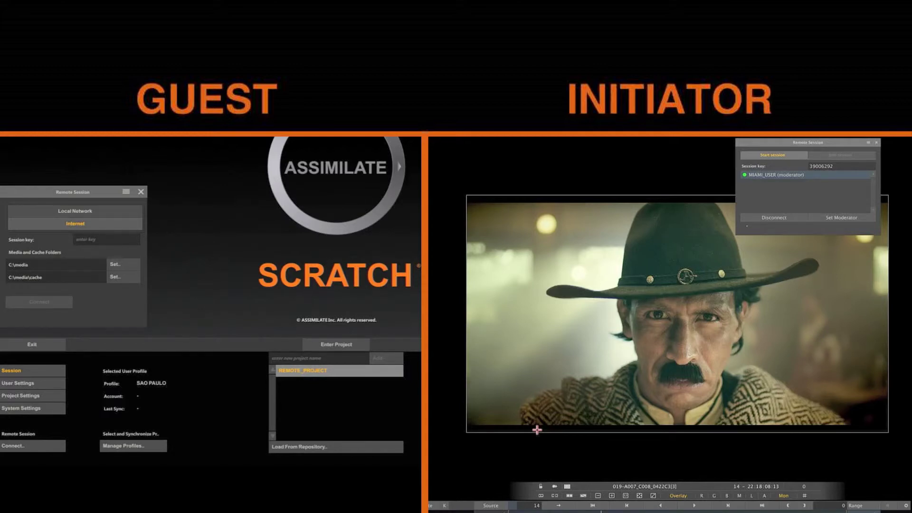
Step: Enter the initiator's session key in the guest's Session key field
text(390)
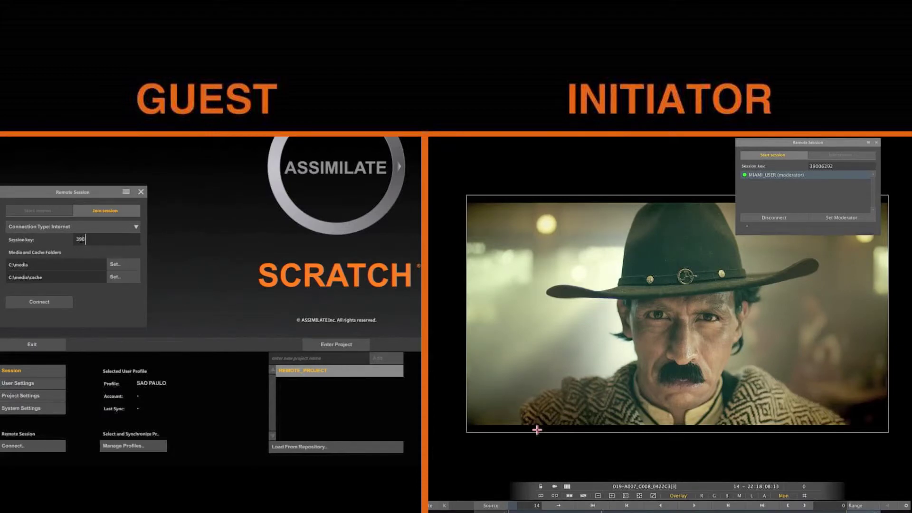
text(0629)
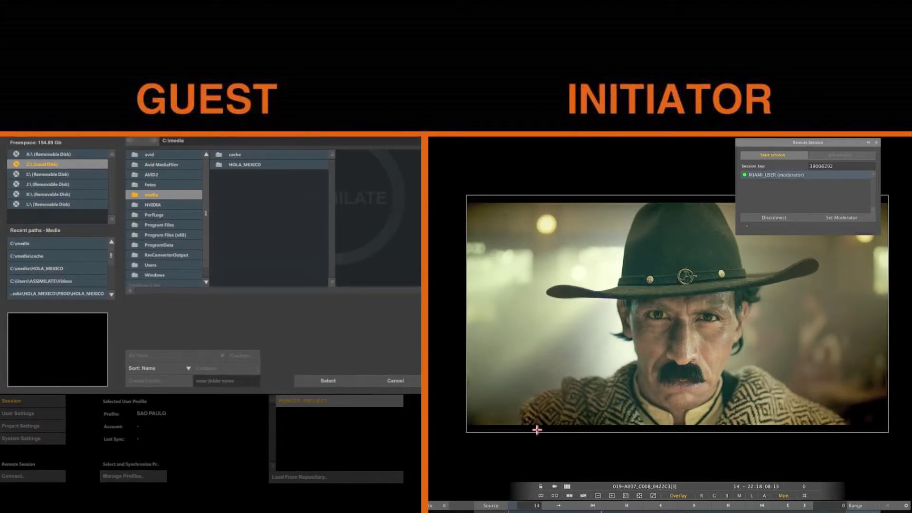
Step: Open the HOLA_MEXICO folder on the guest, then go back up to C:\media
click(245, 164)
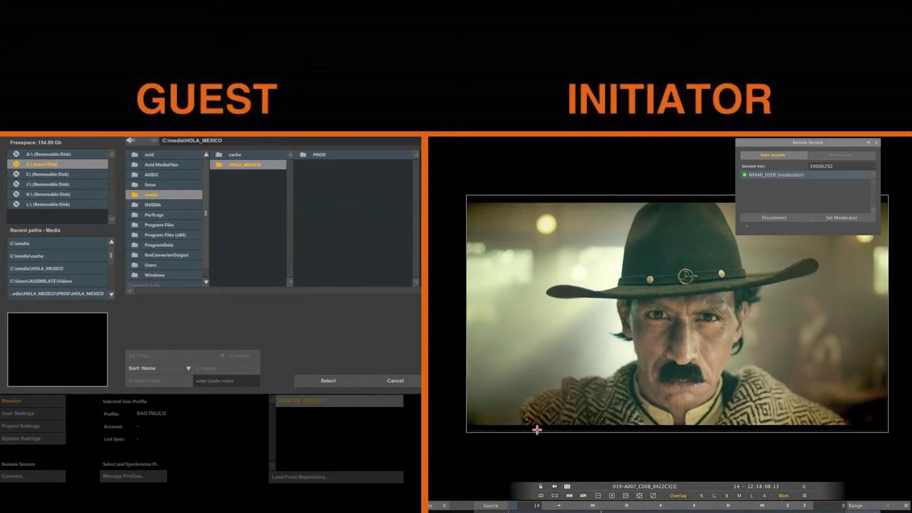
key(BackSpace)
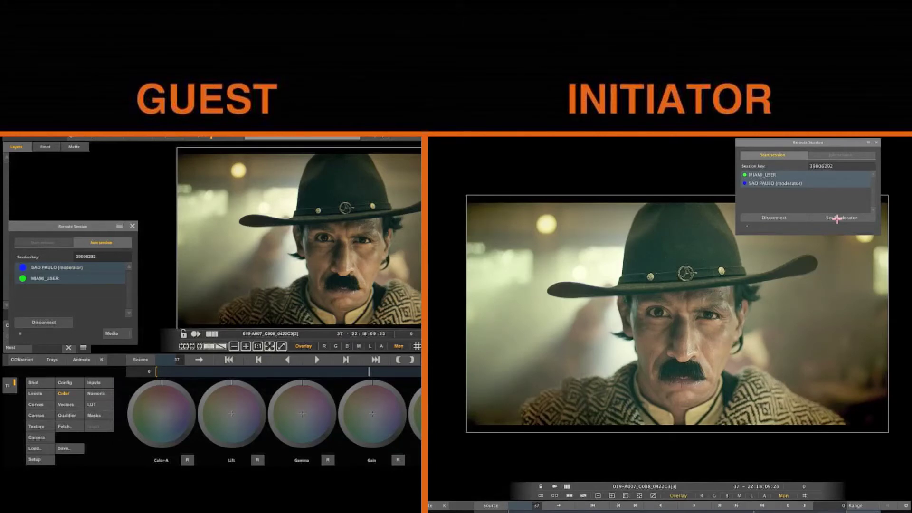
Step: Show the guest's grade on the Numeric page, then make the initiator moderator
click(96, 393)
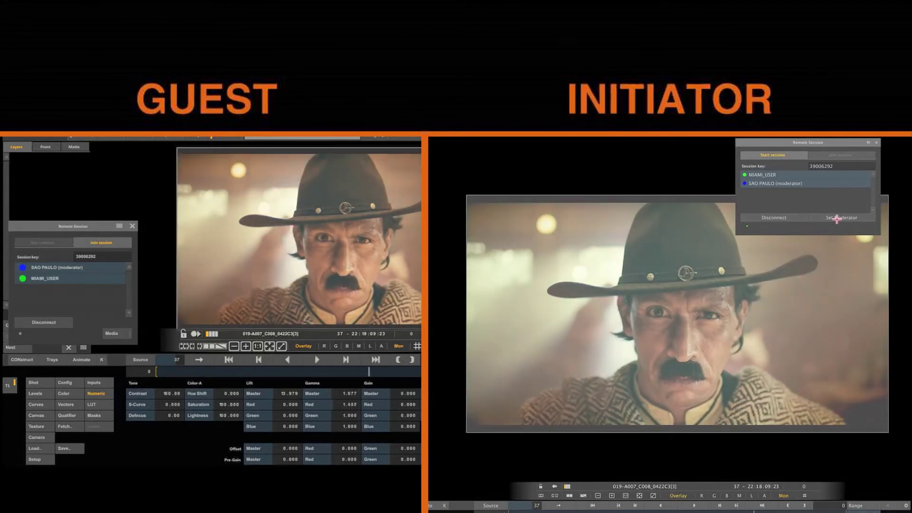
click(837, 218)
click(694, 506)
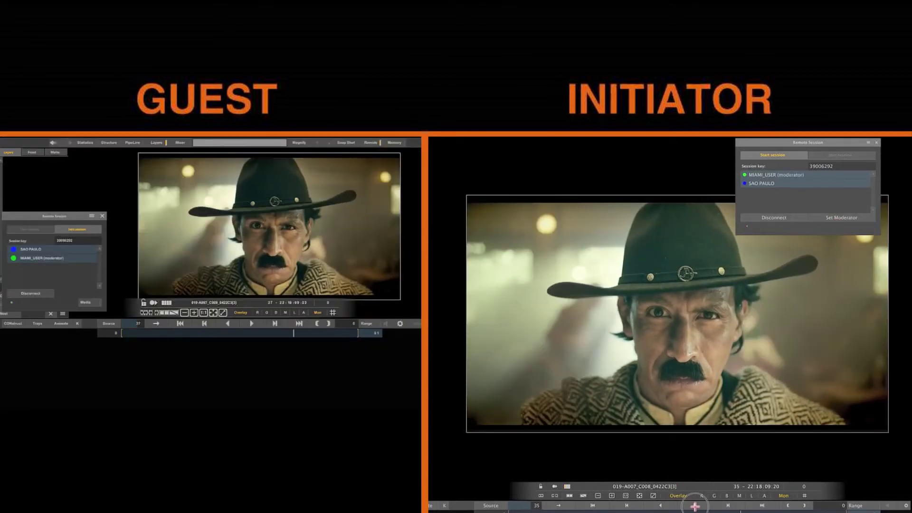
Step: Stop at frame 37 and mark the man's hat, brim, cheek, mustache, nose and buckle
key(space)
click(652, 264)
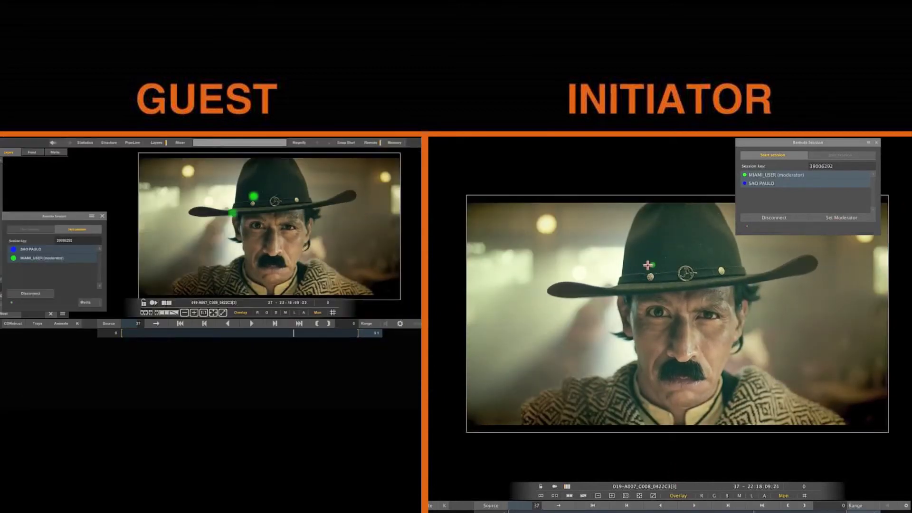
click(618, 291)
click(620, 325)
click(651, 357)
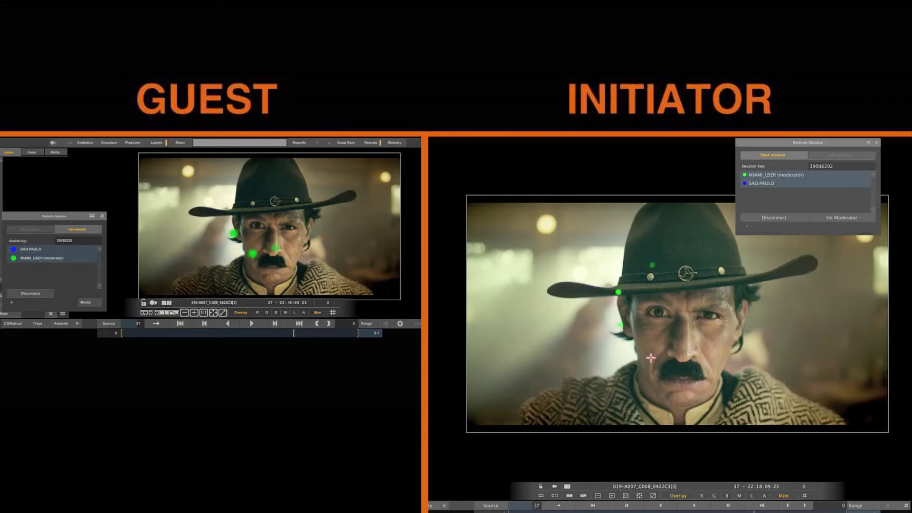
click(688, 350)
click(702, 310)
click(683, 286)
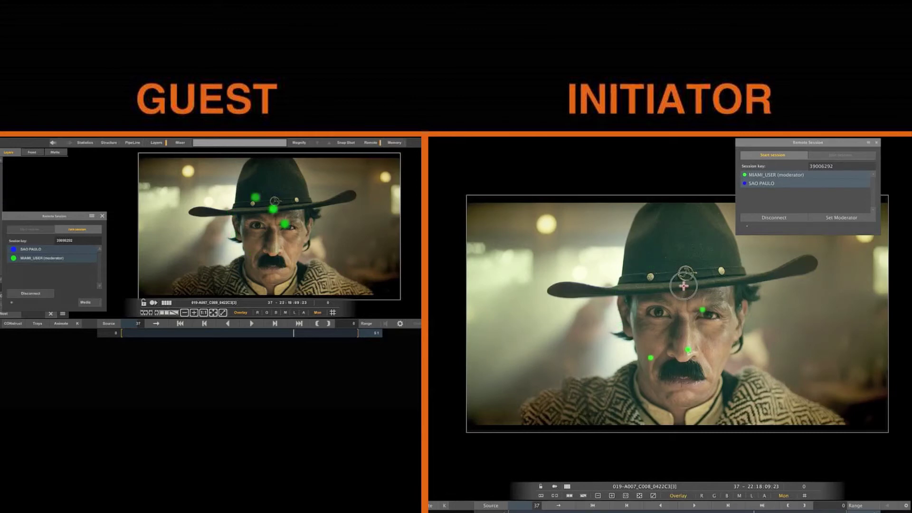
click(656, 267)
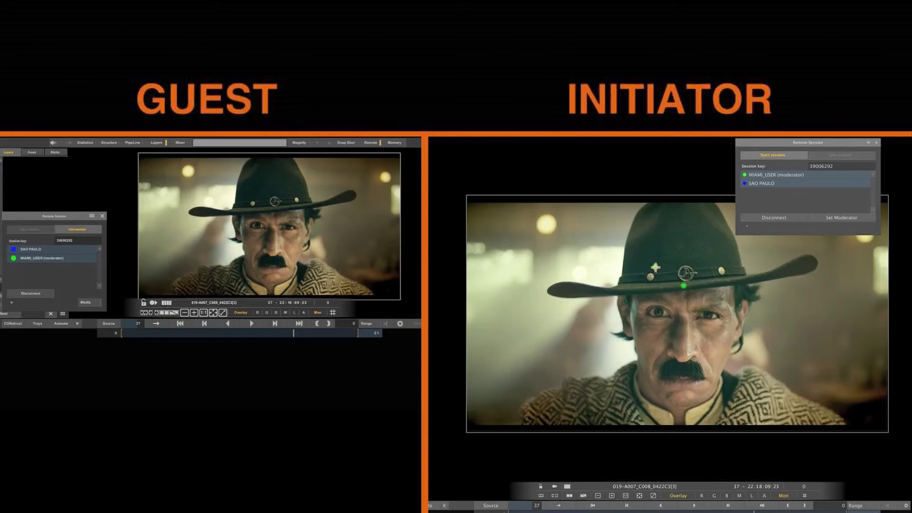
Step: Mark the chin and circle the face from the guest side, then make the guest moderator
click(259, 208)
click(281, 280)
click(350, 241)
click(321, 200)
click(280, 202)
click(250, 220)
click(837, 218)
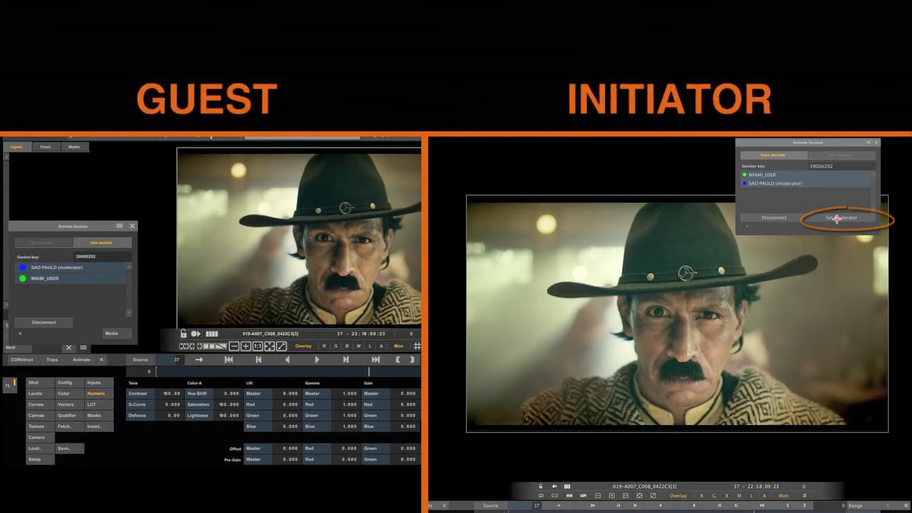
Step: Layer the T05_BIGOTE clip over the shot and show its Texture settings
drag(307, 246, 300, 246)
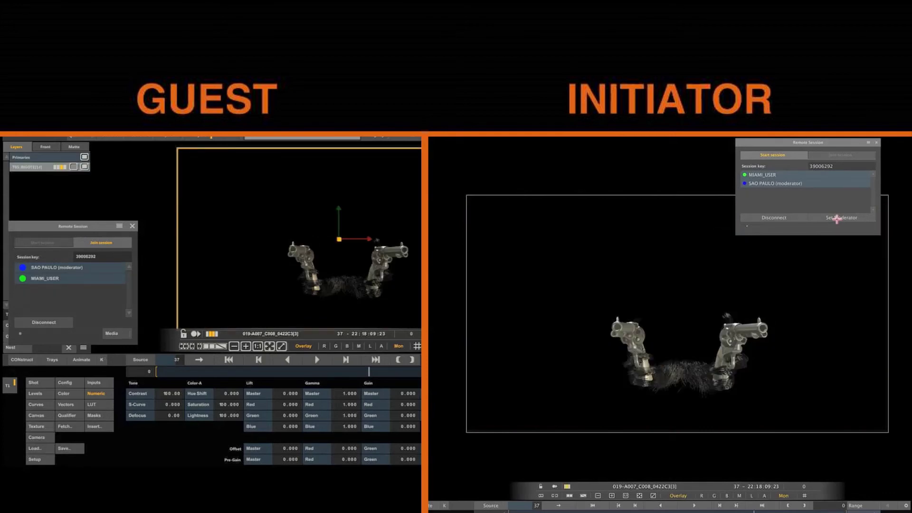
click(36, 426)
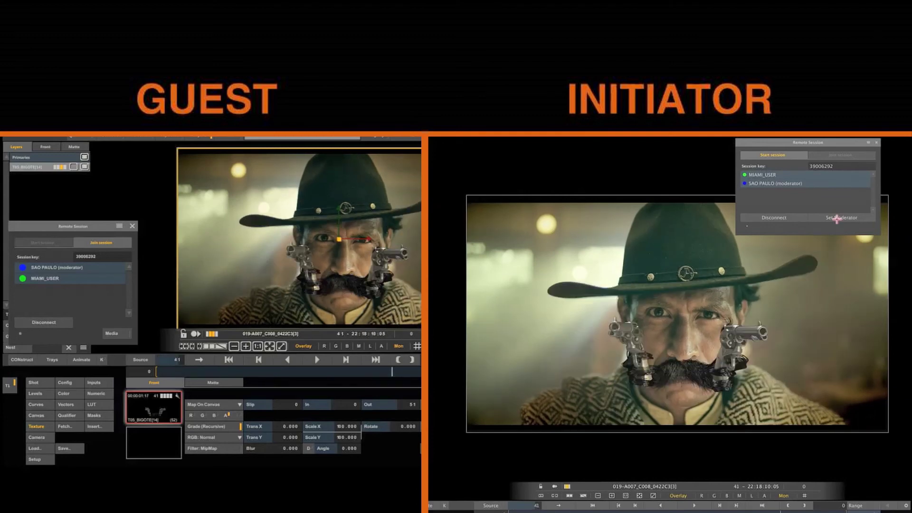
Step: Make the initiator the session moderator again from the Remote Session participants list
click(804, 174)
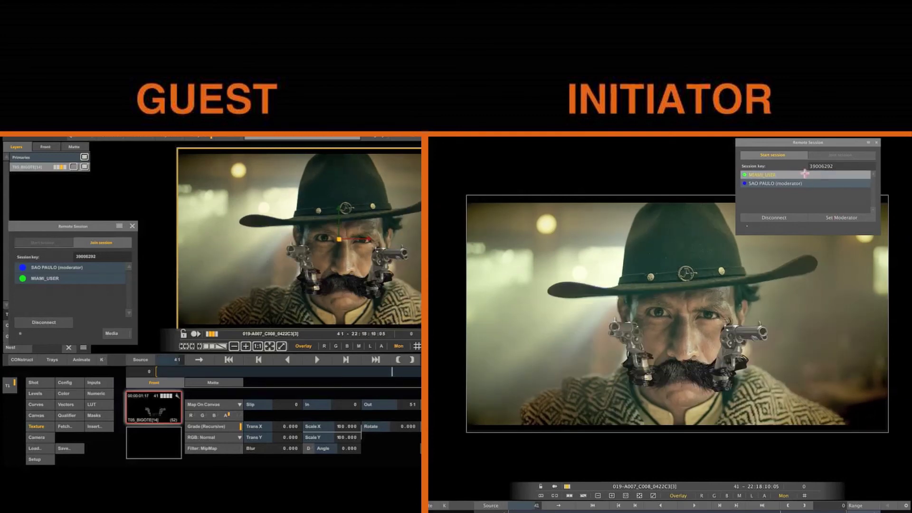
click(844, 218)
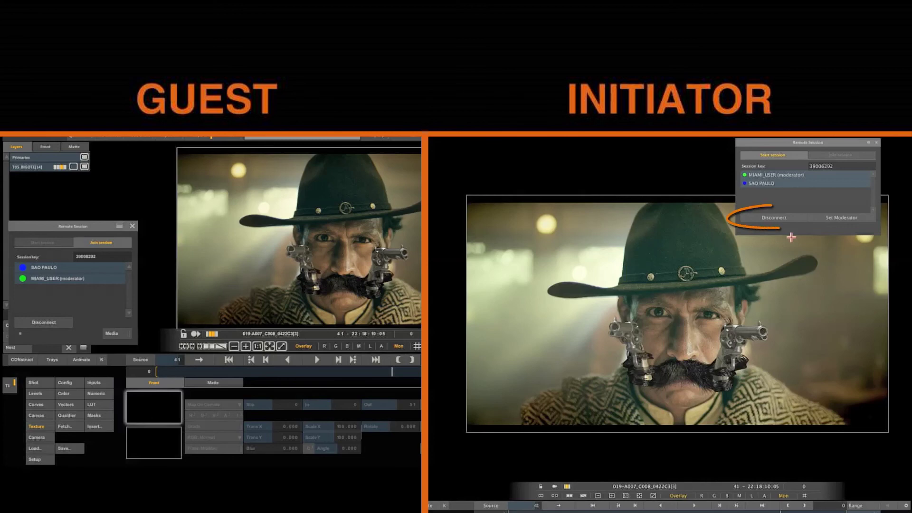
Step: Disconnect the remote session from the initiator's Remote Session panel
click(756, 216)
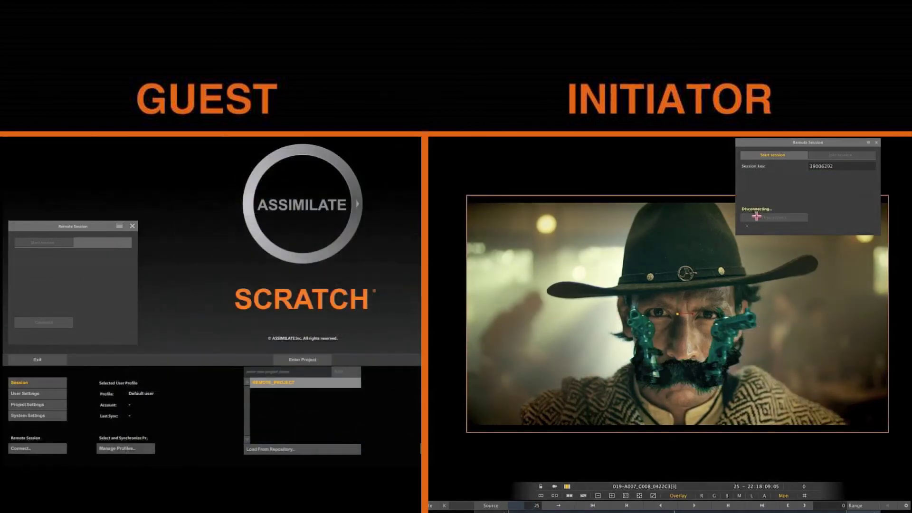